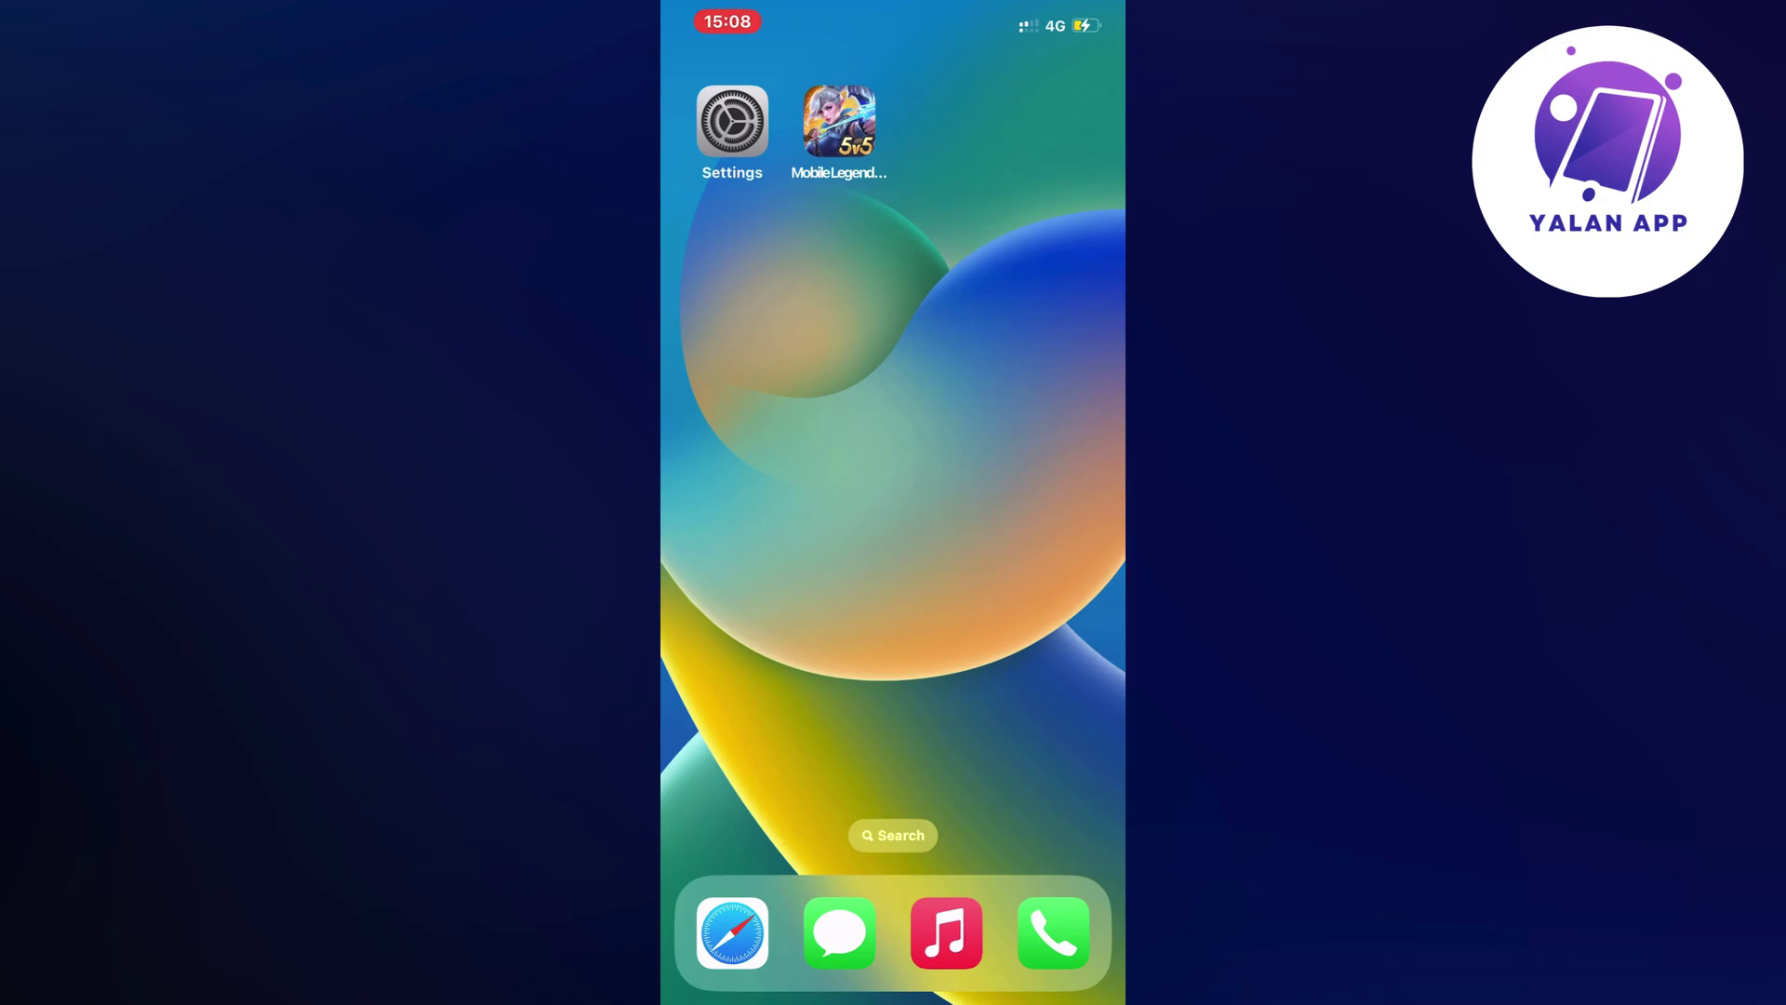
- Launch Settings and go to the General page
left_click(731, 122)
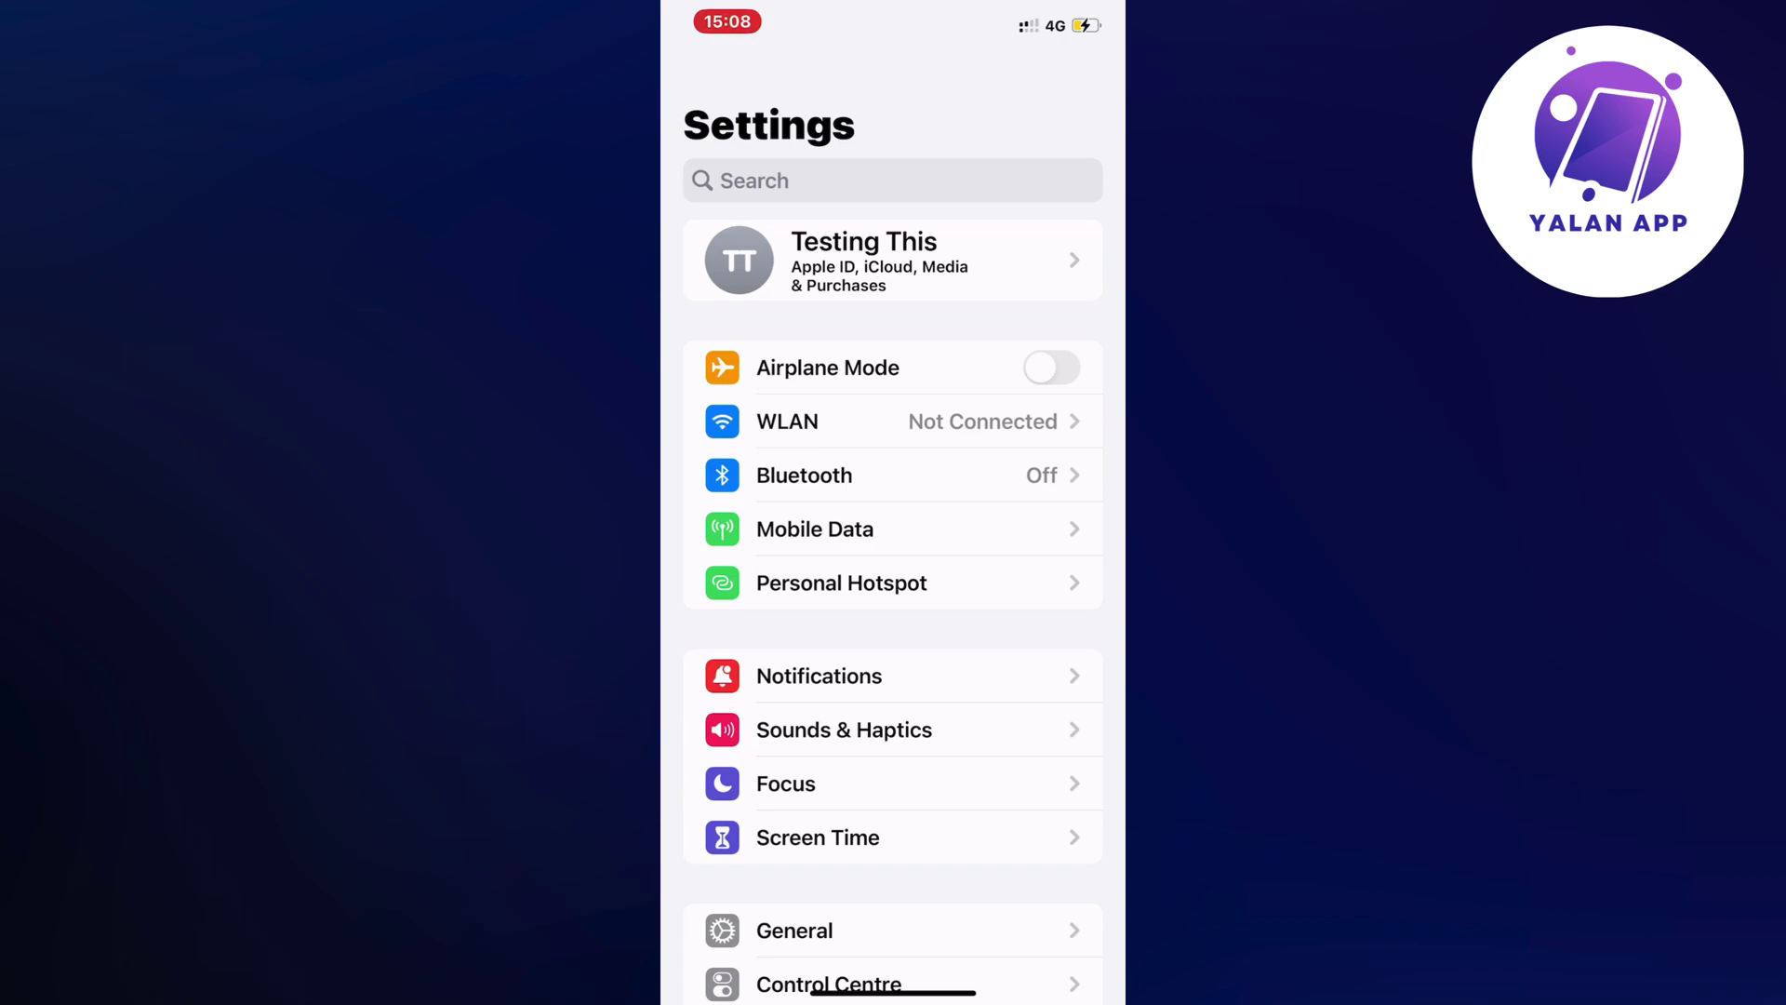
scroll(893, 559, "down", 5)
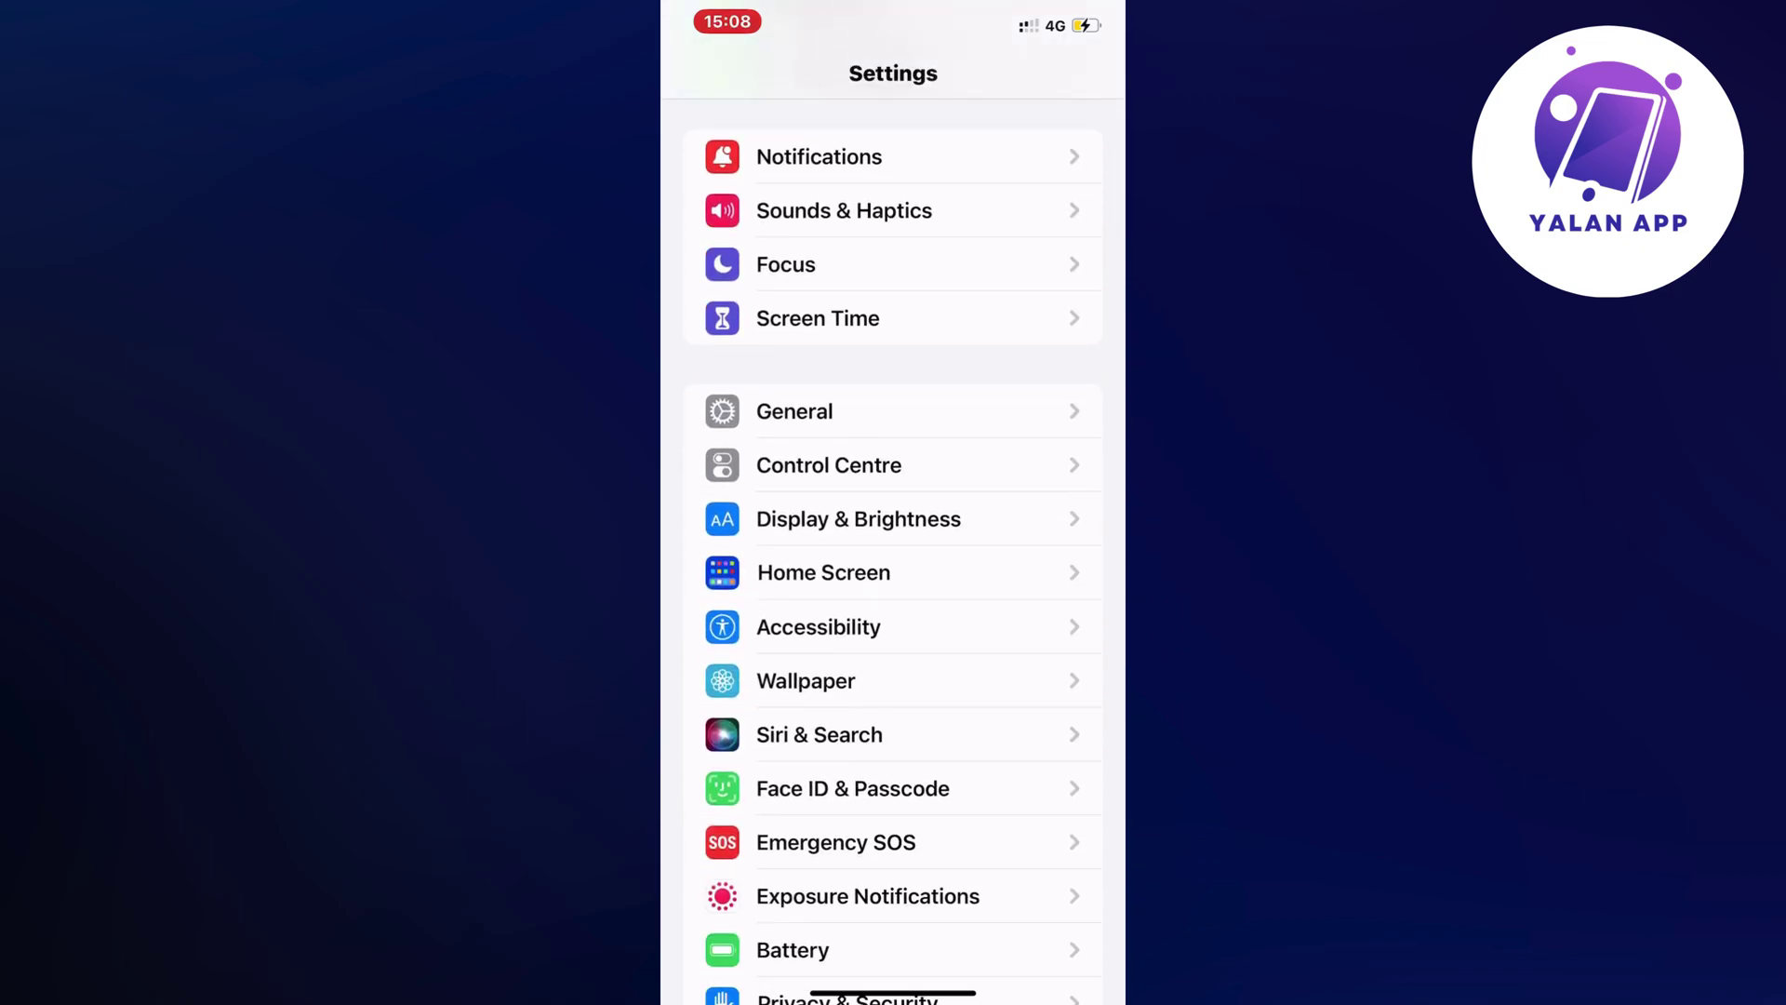
left_click(794, 410)
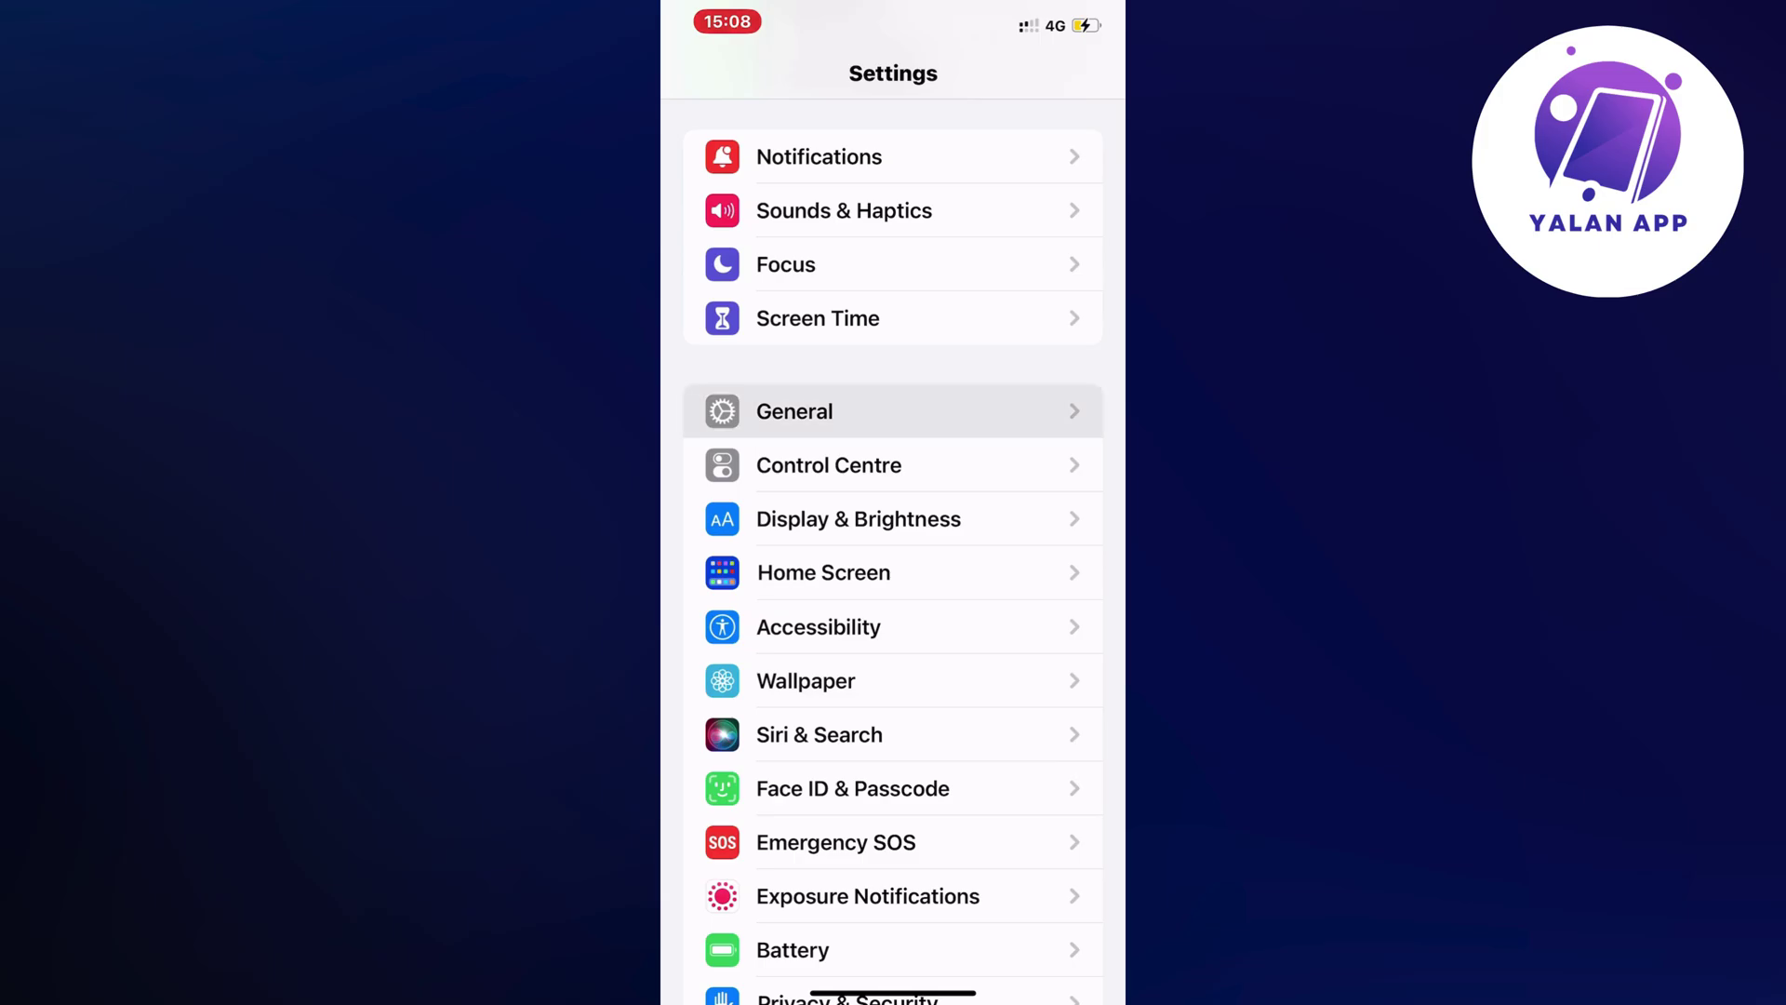
scroll(893, 558, "down", 2)
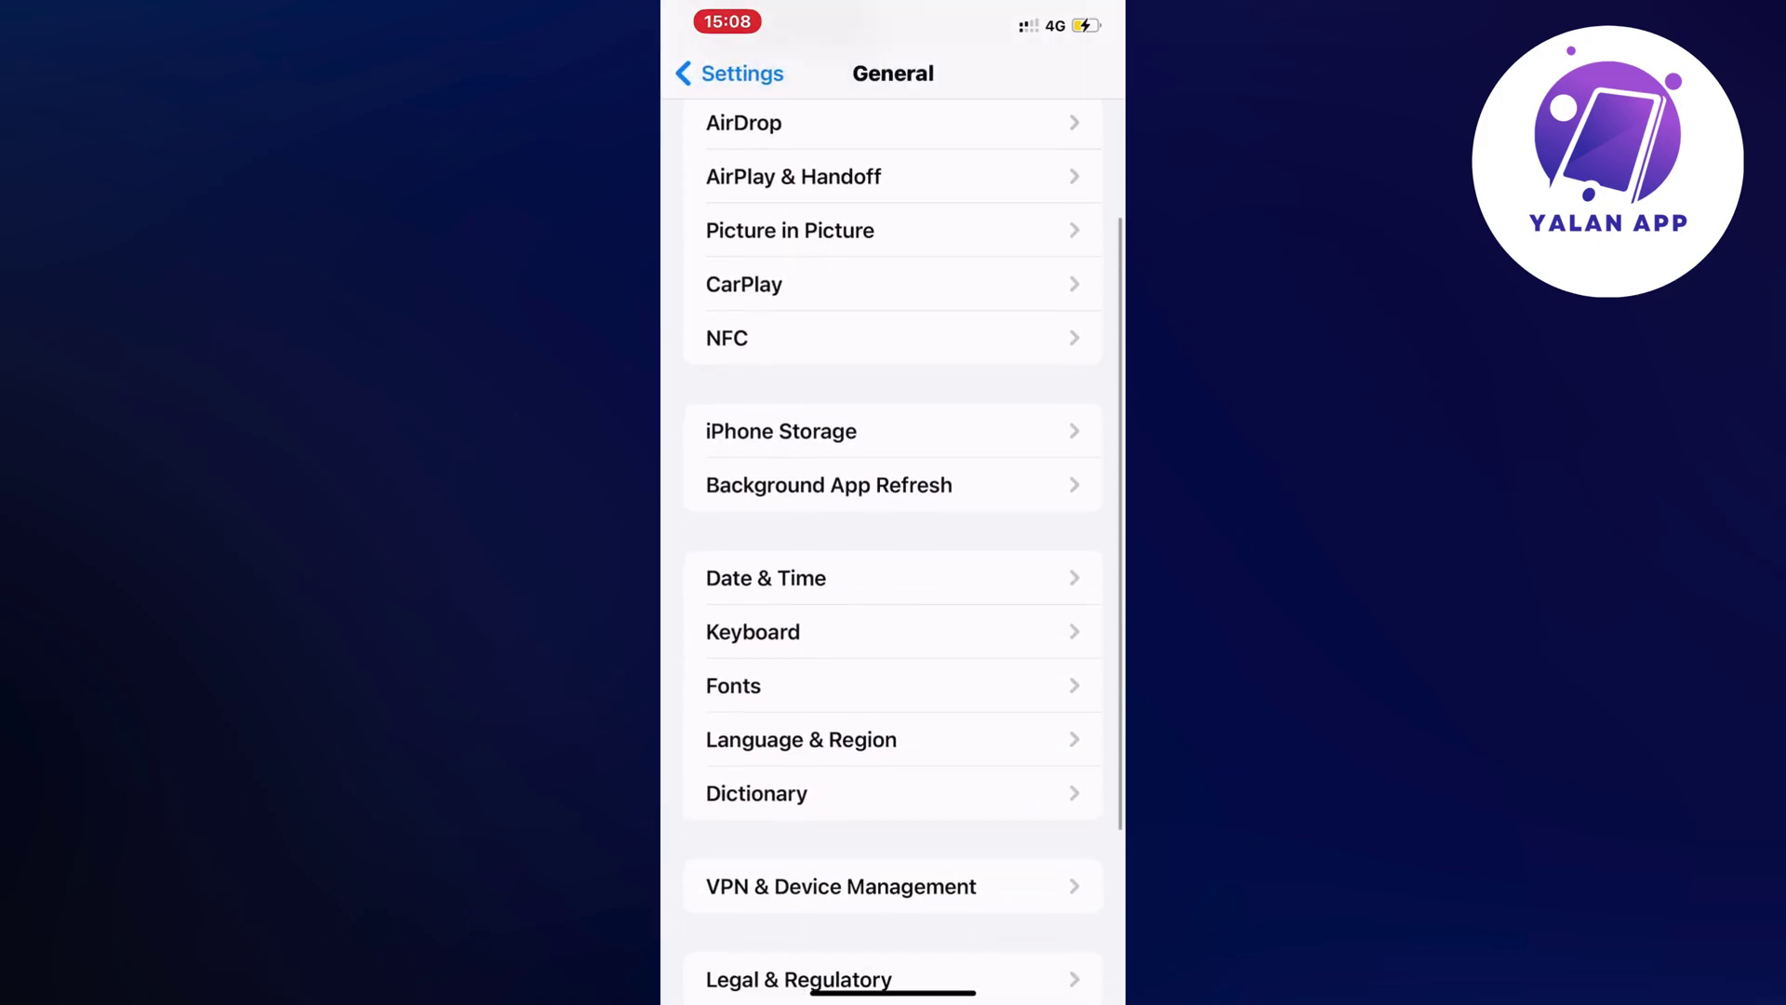
- Open iPhone Storage to see installed apps listed by size
left_click(781, 427)
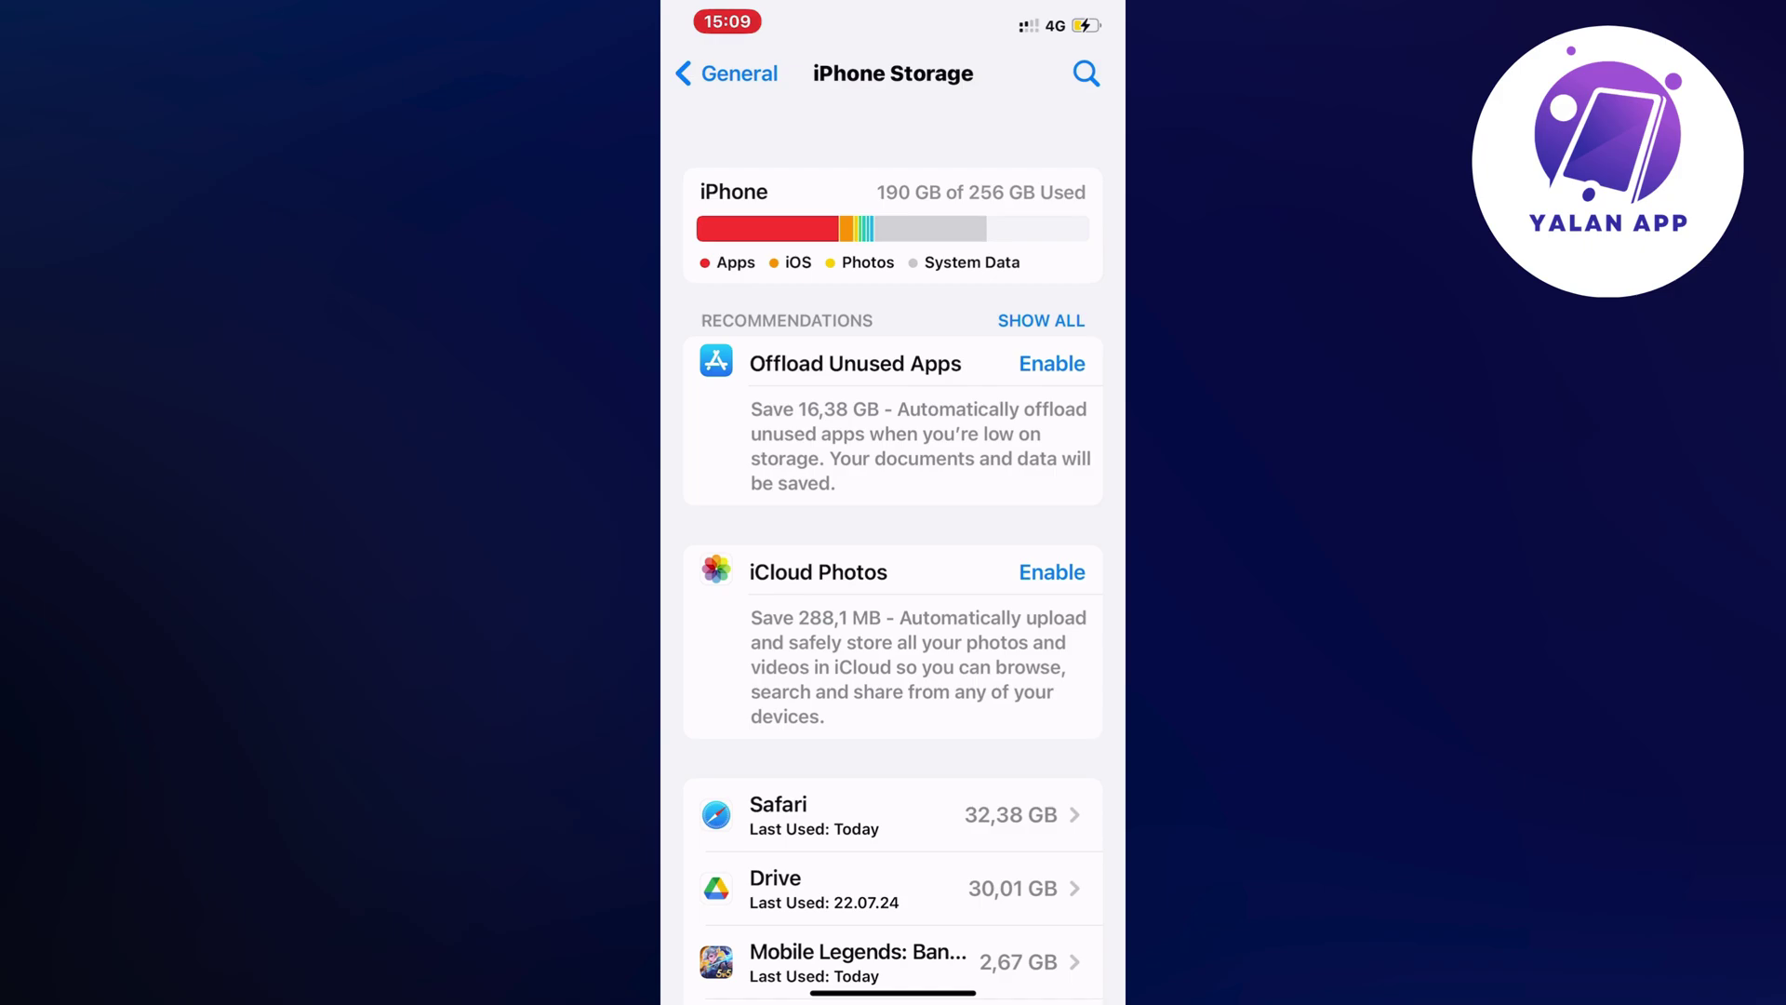
scroll(893, 558, "down", 2)
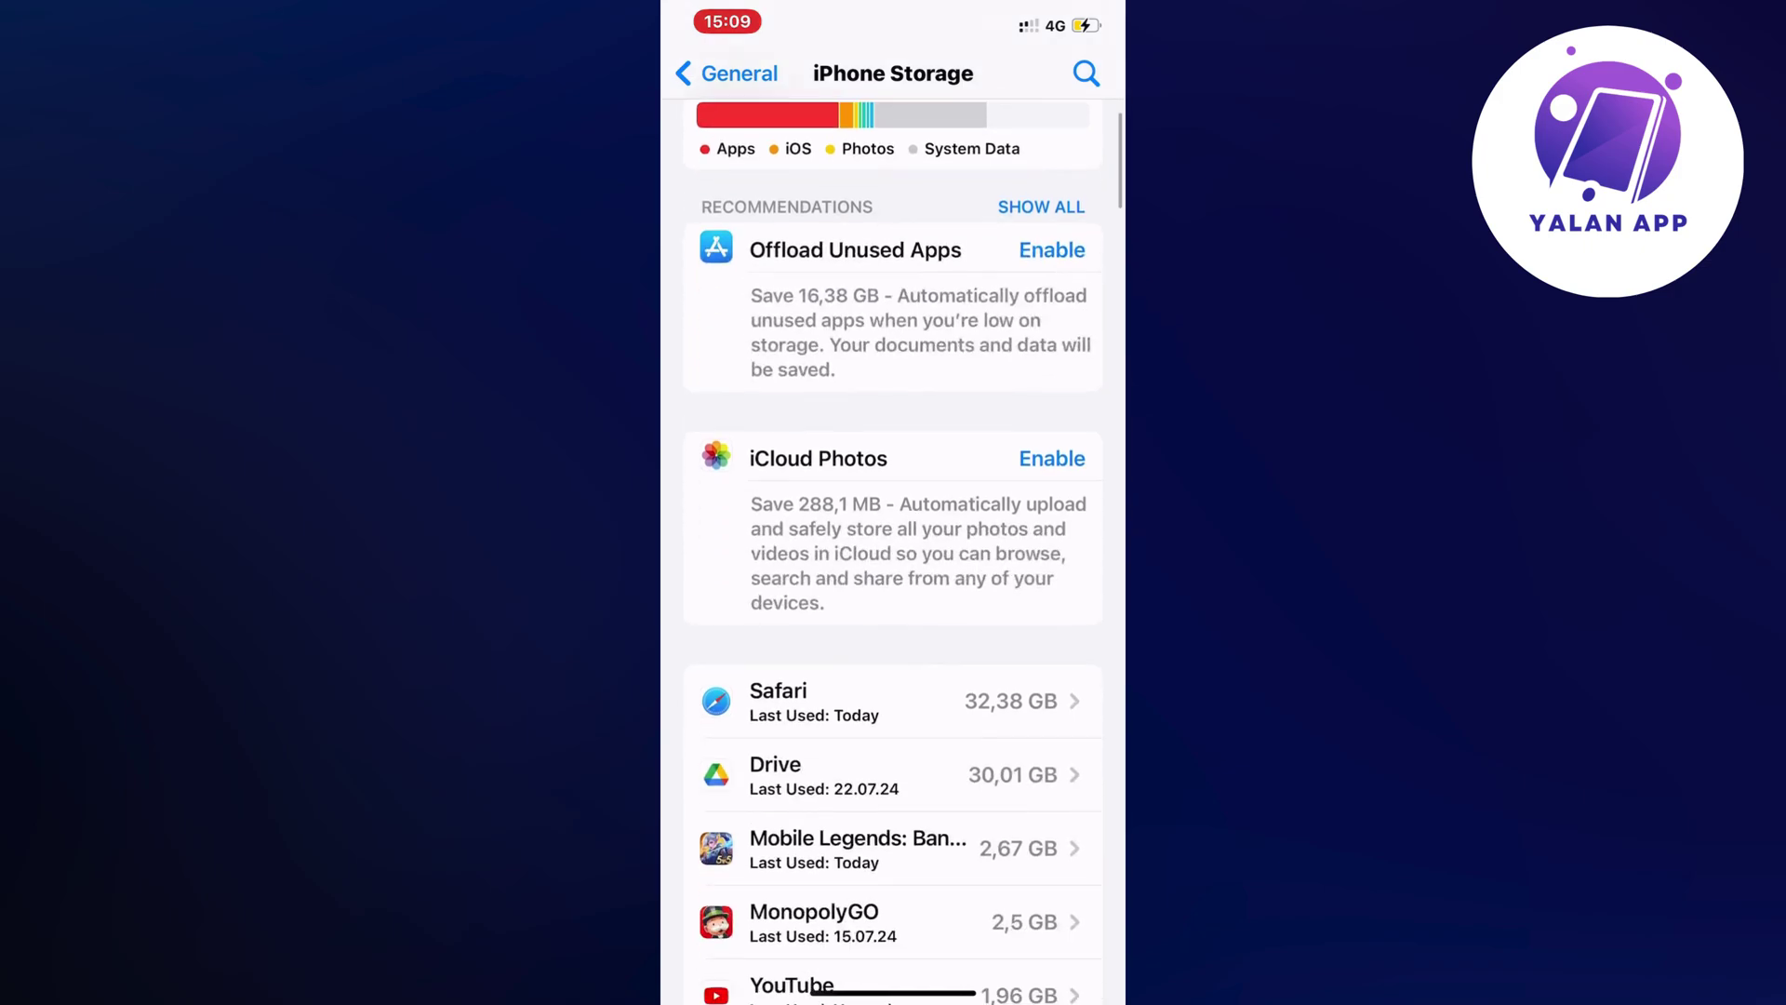
scroll(893, 558, "down", 5)
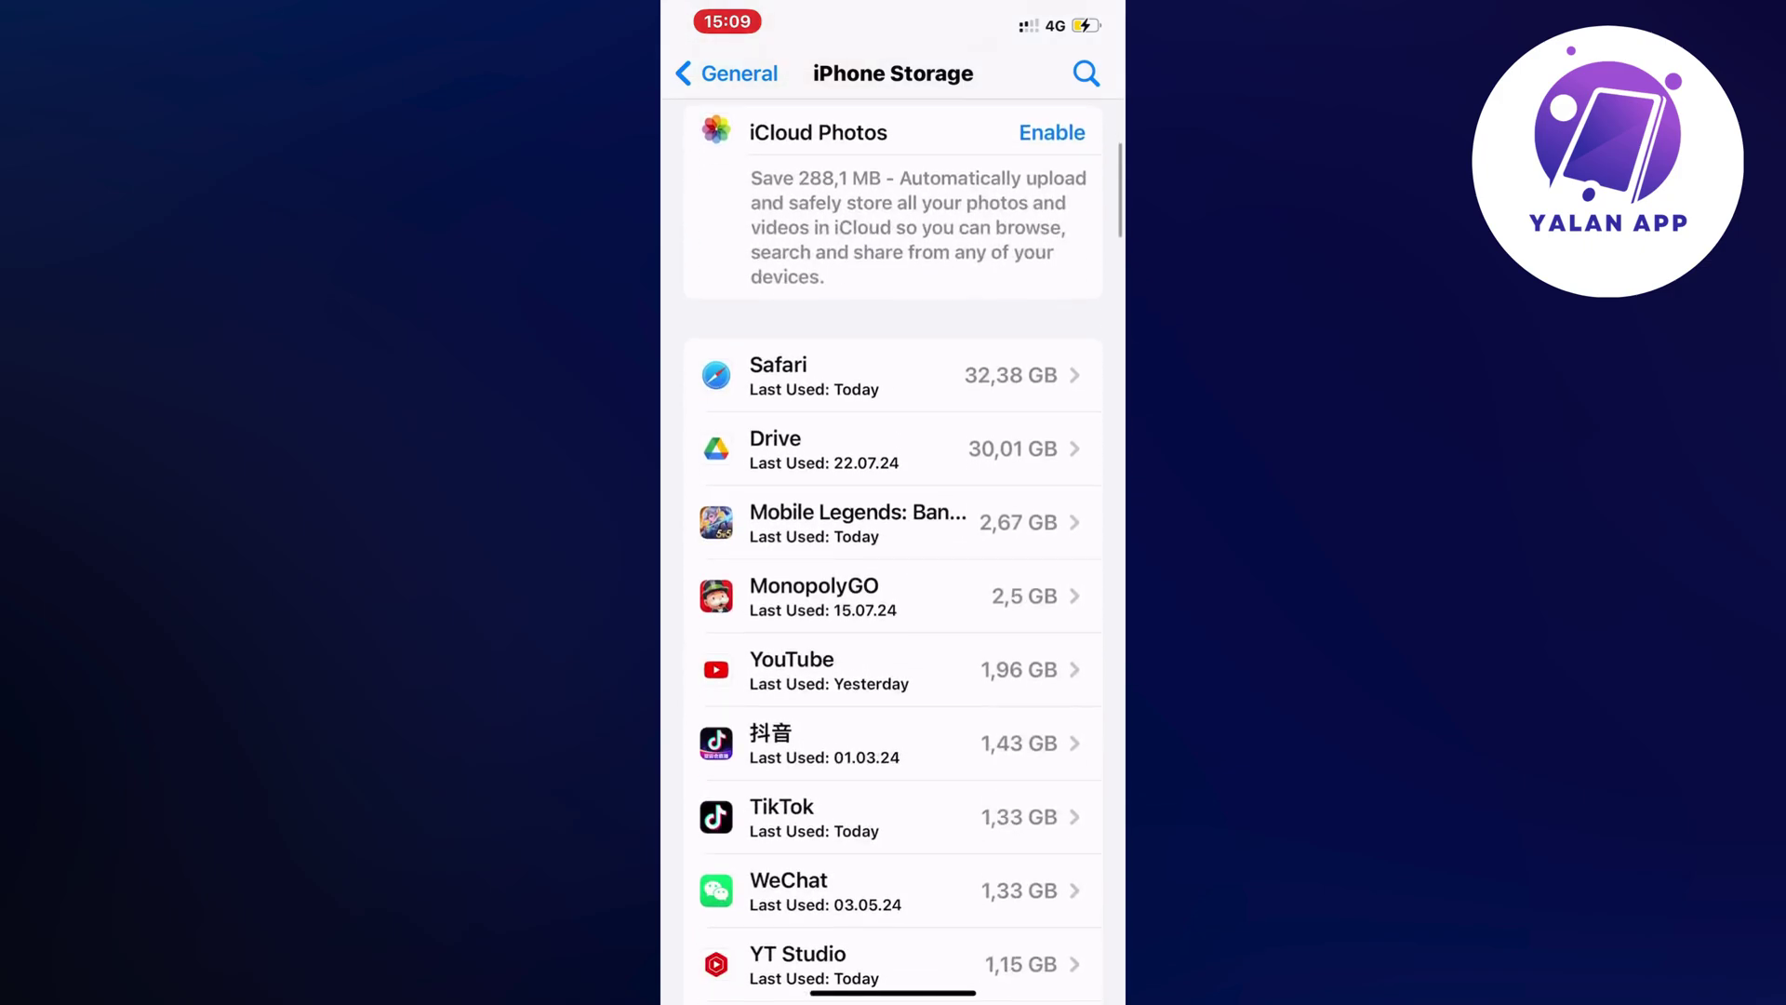
- Open the Mobile Legends: Bang Bang storage page, going back once and reopening it
left_click(857, 453)
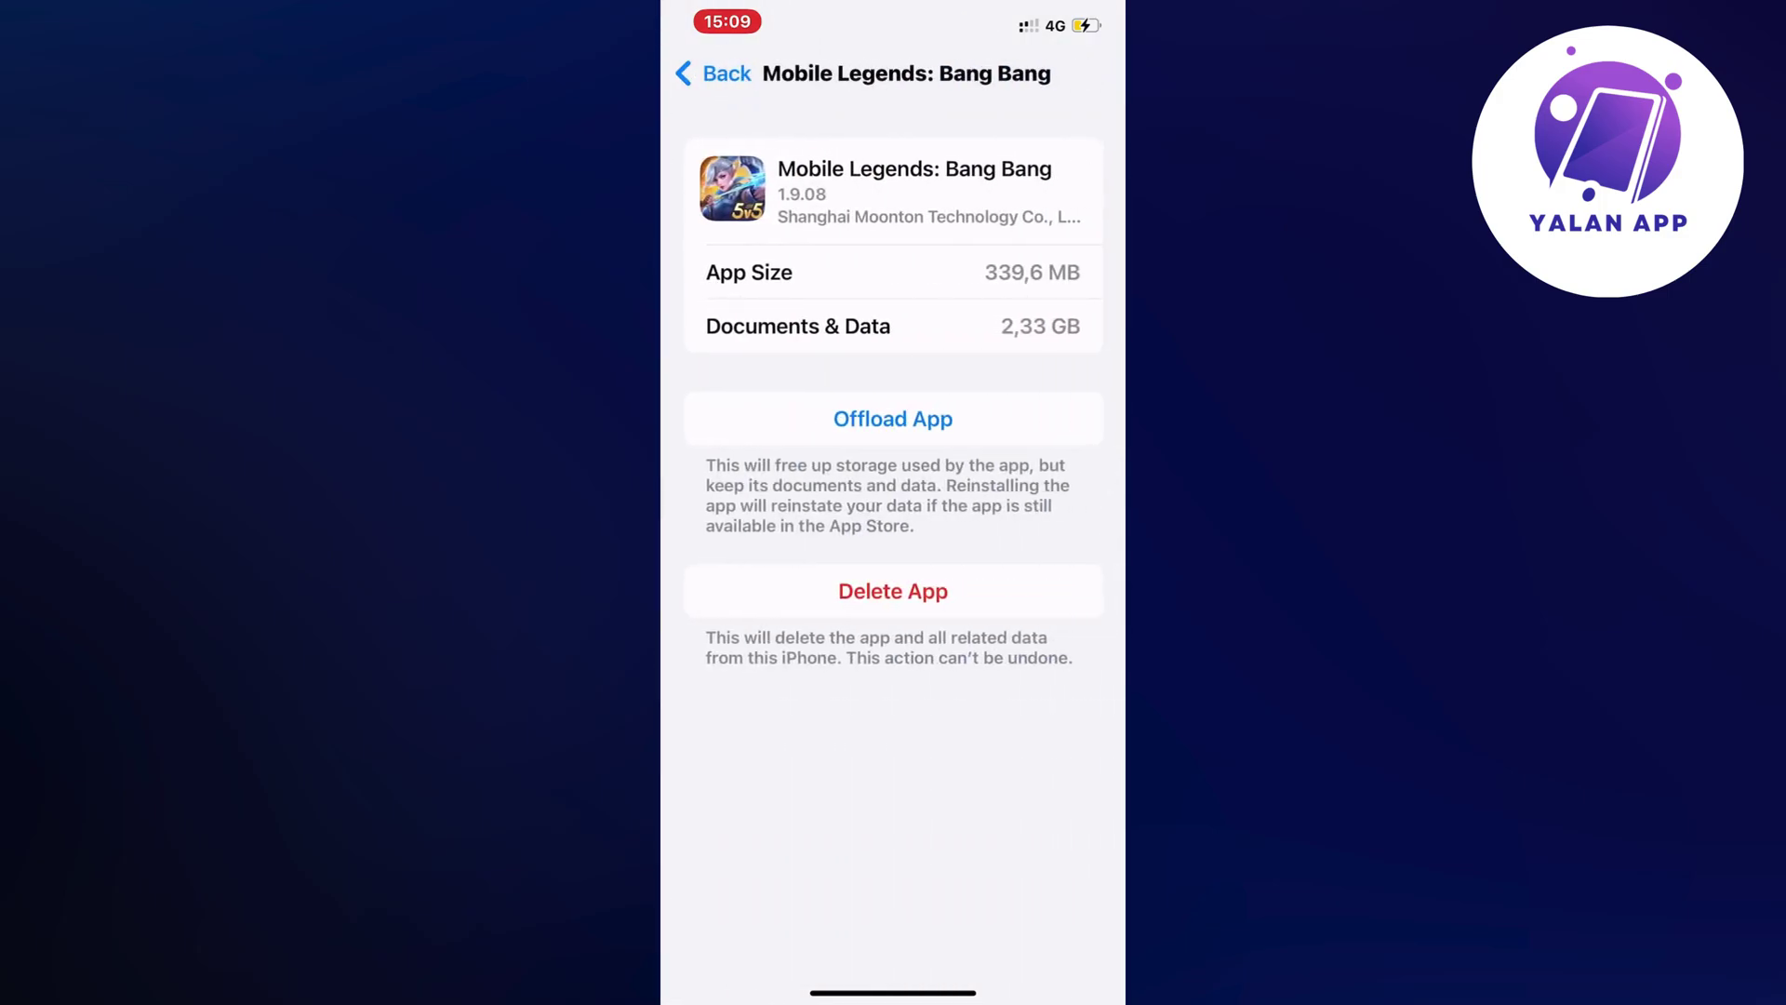
left_click(714, 73)
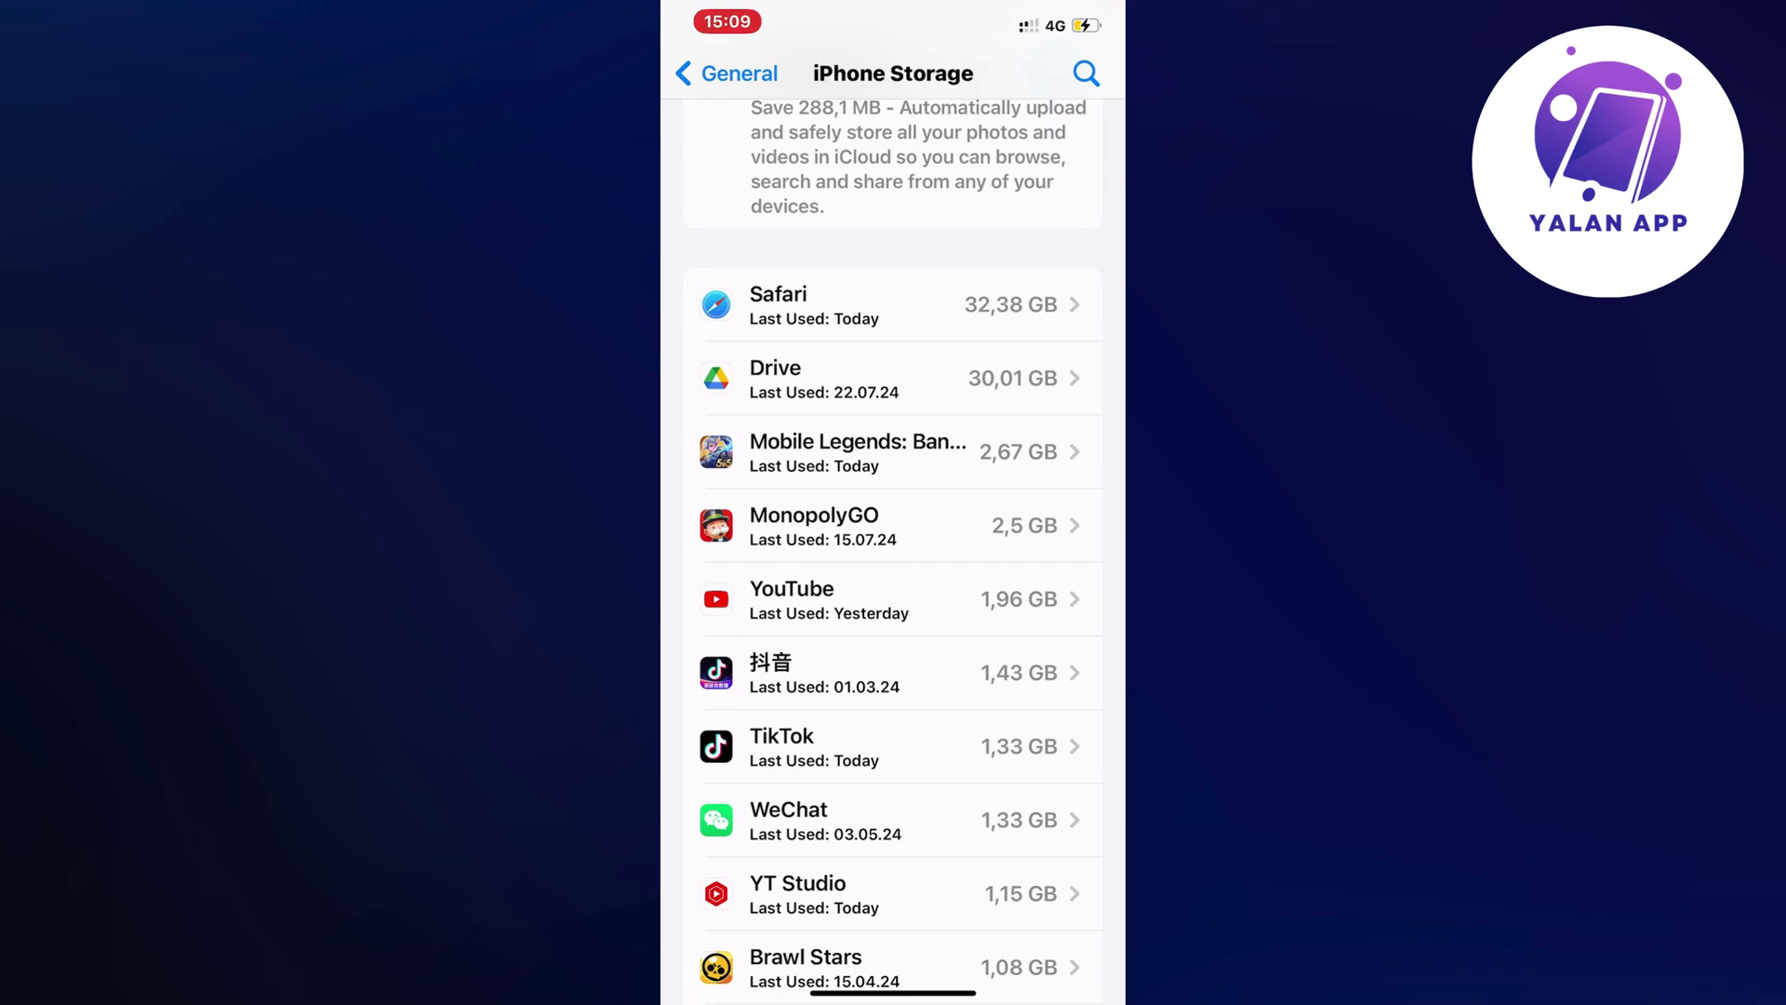
left_click(857, 453)
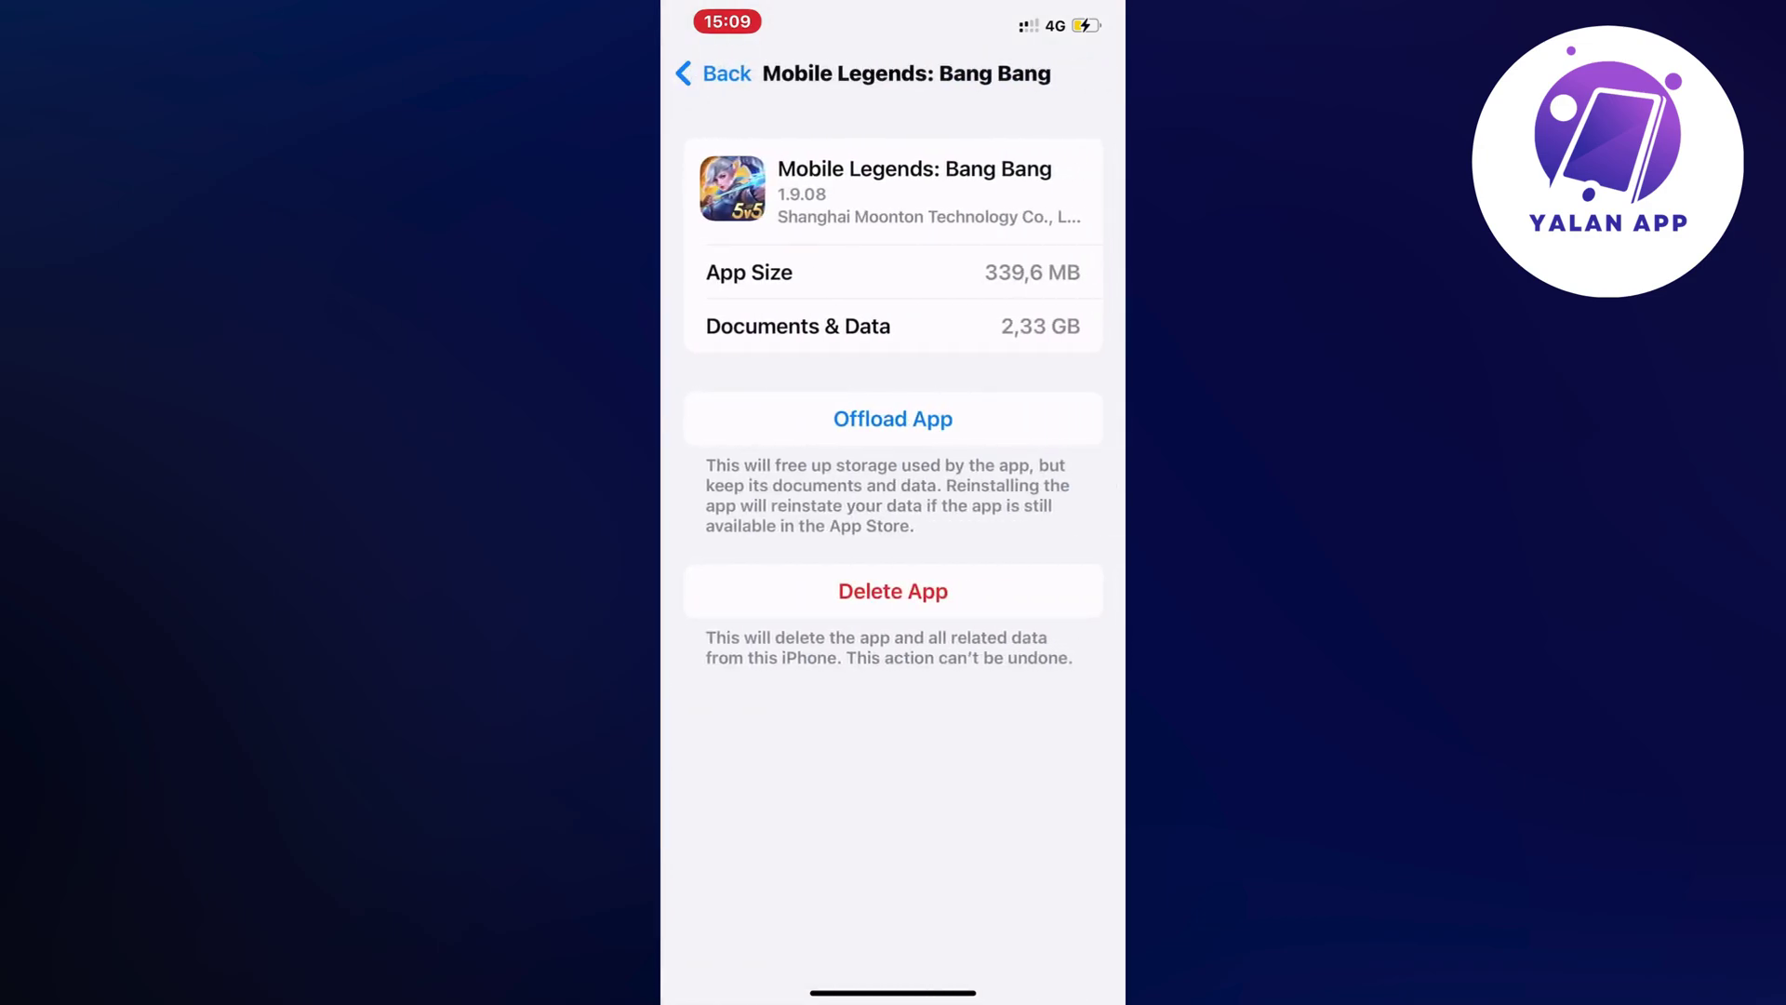
- Offload Mobile Legends: Bang Bang and confirm, keeping its 2,33 GB of data
left_click(893, 419)
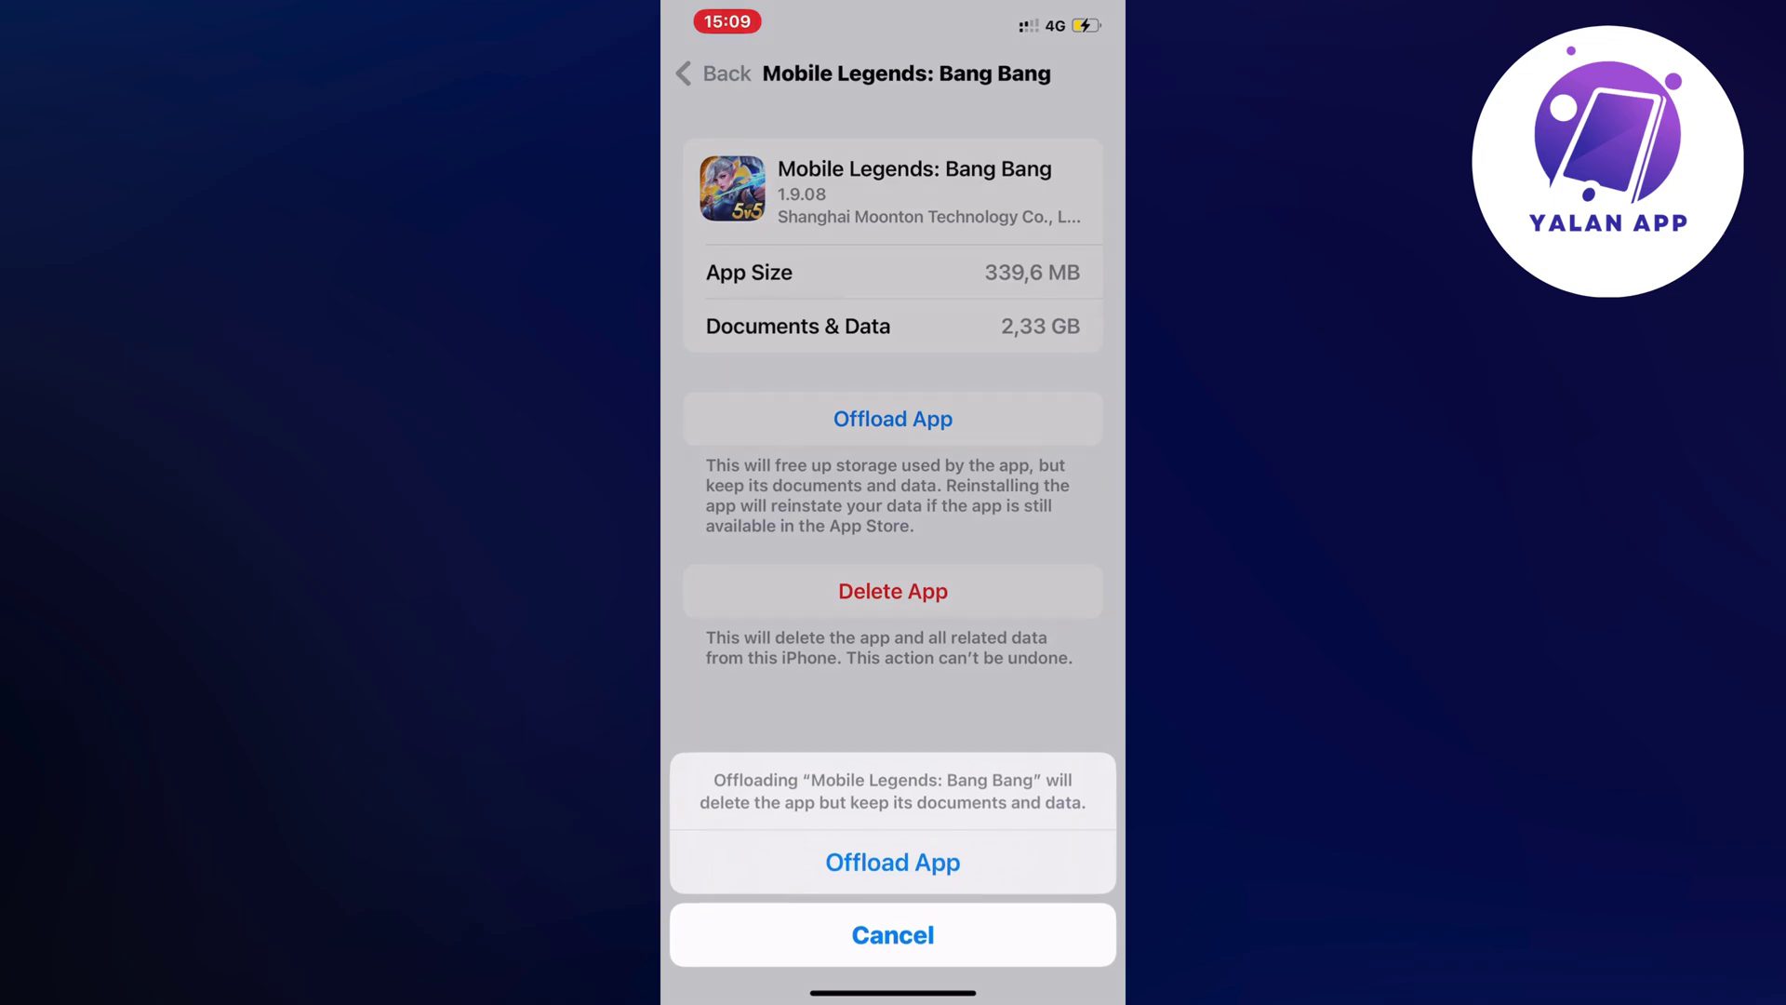
left_click(893, 861)
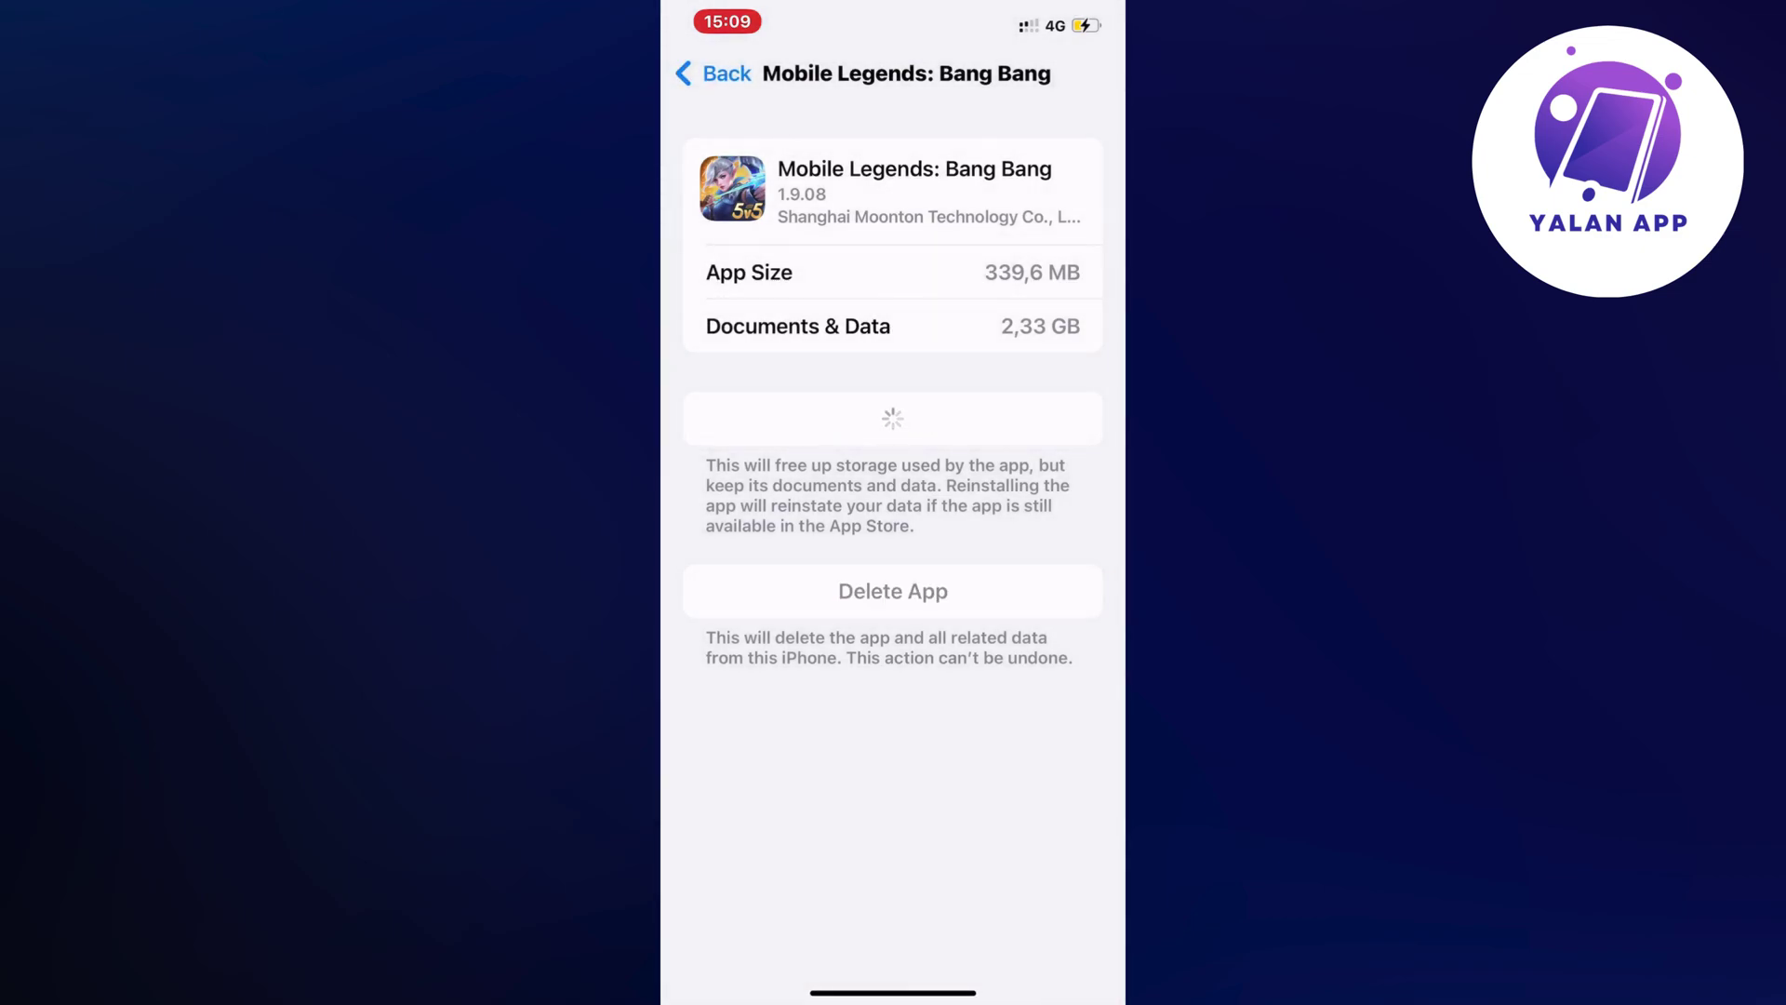